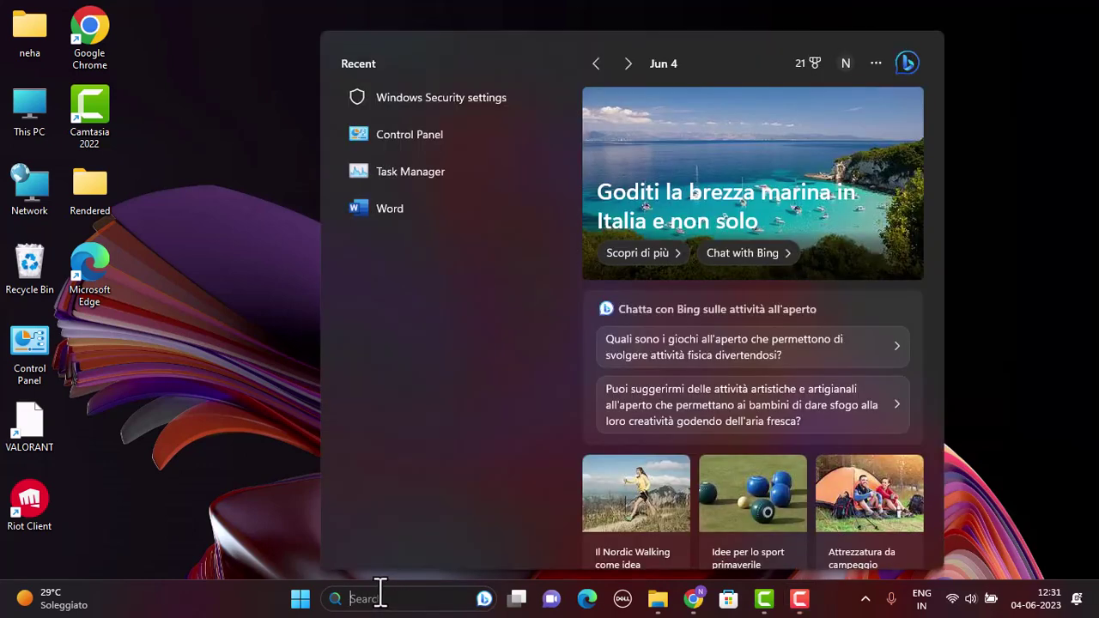
Open Task Manager and scroll through the running processes list.
key("ctrl+shift+Escape")
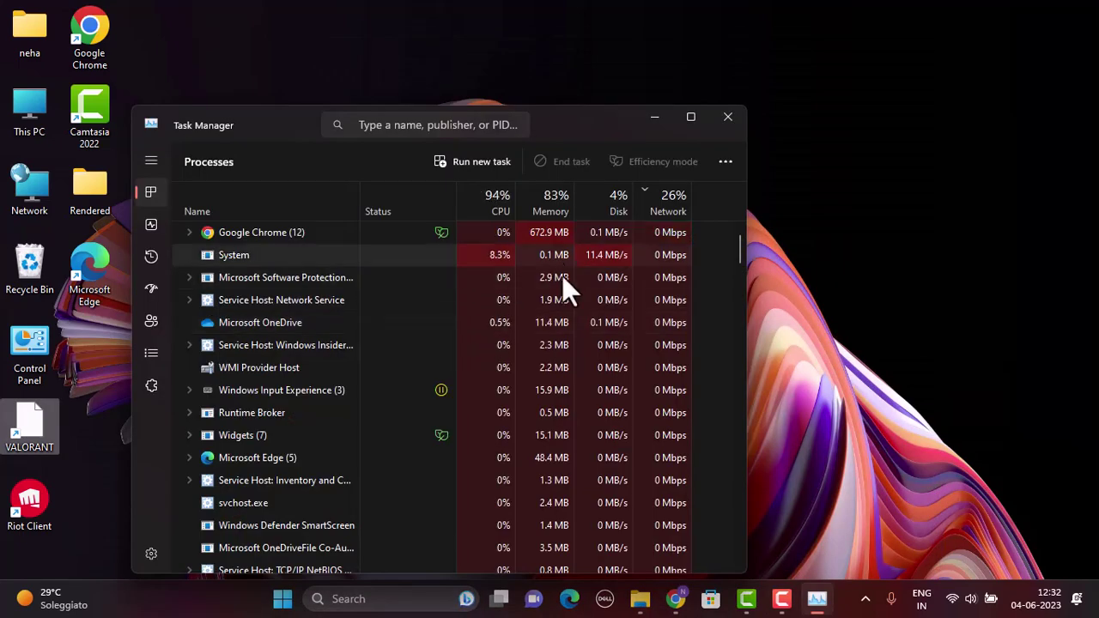
scroll(378, 339, "down", 2)
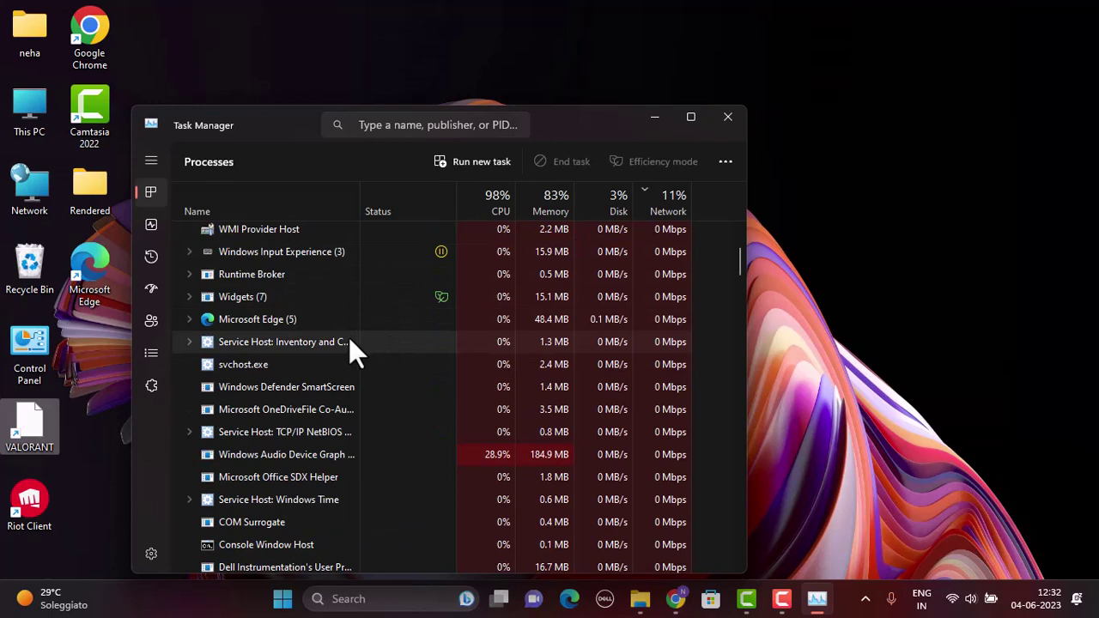
scroll(351, 335, "down", 1)
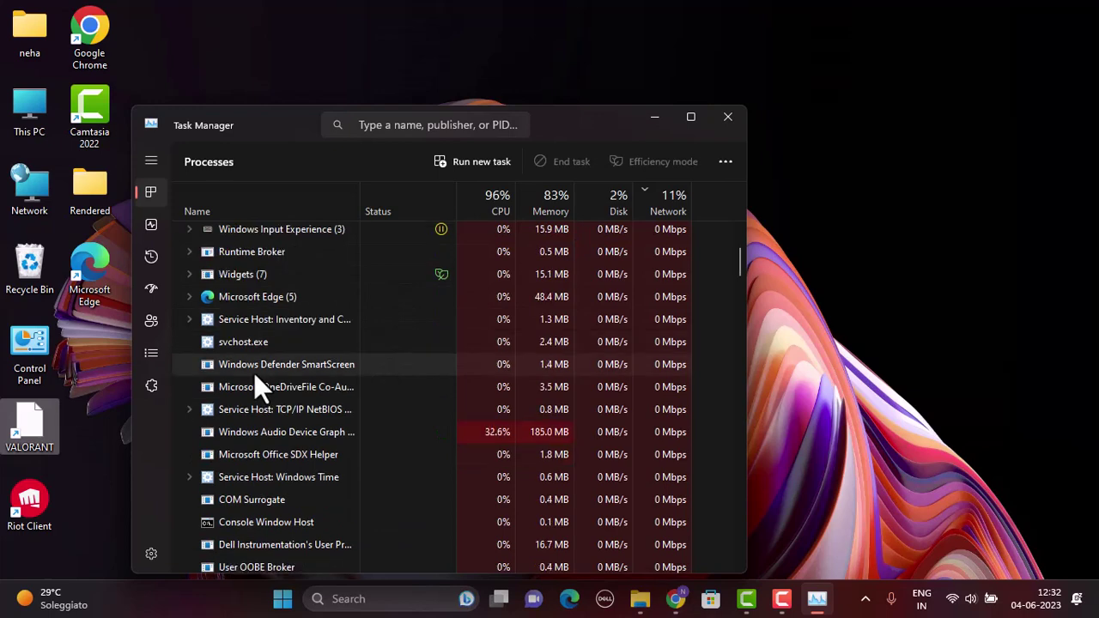
scroll(253, 372, "up", 2)
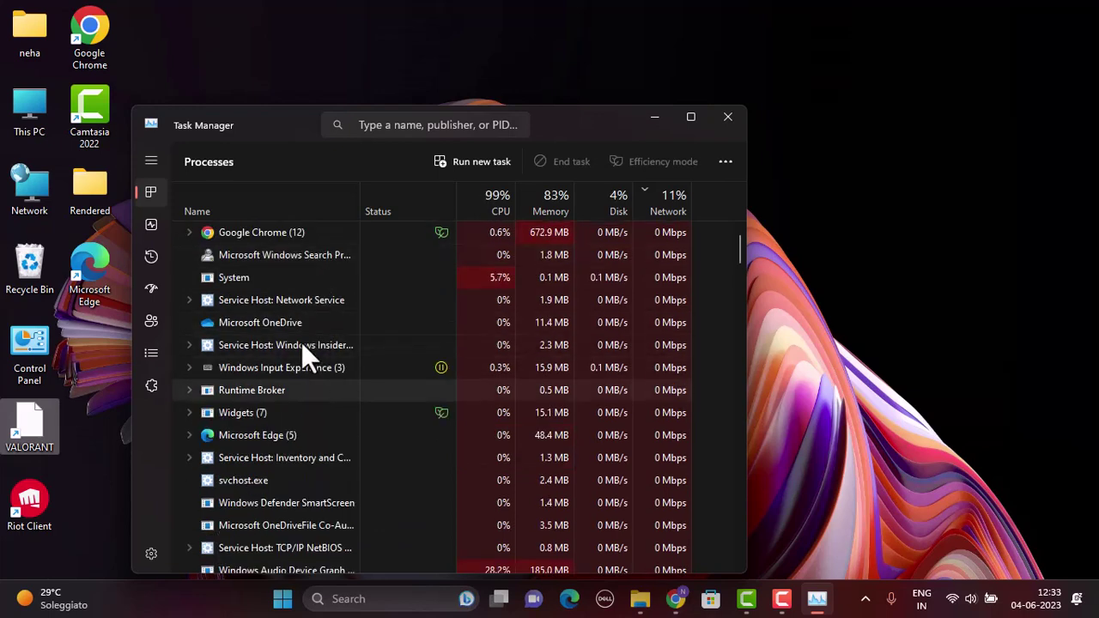
scroll(417, 313, "down", 4)
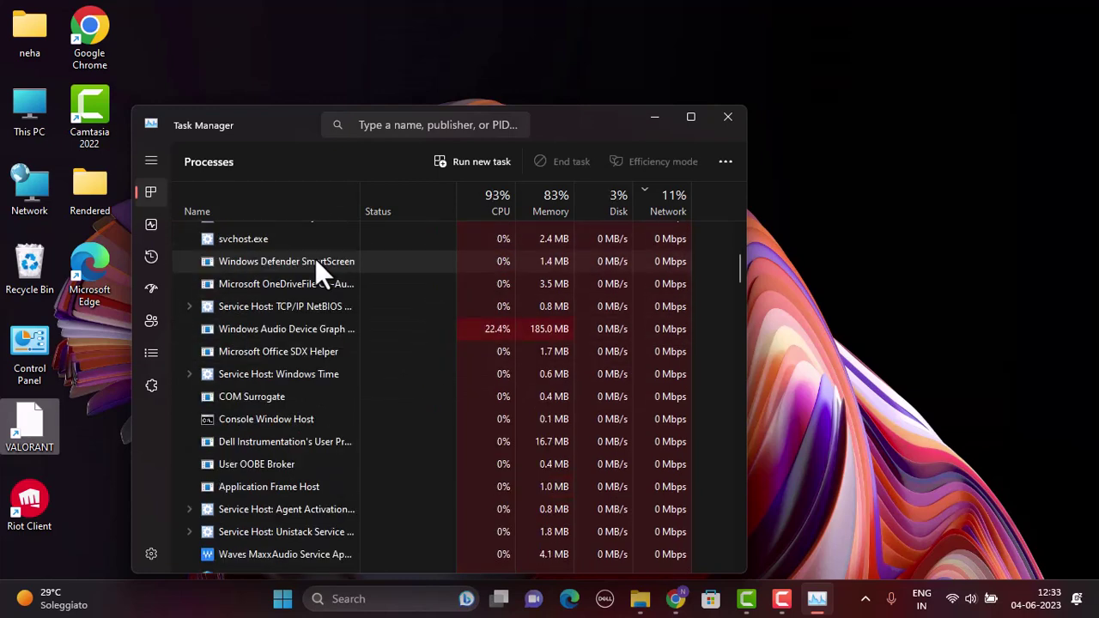
scroll(292, 284, "up", 4)
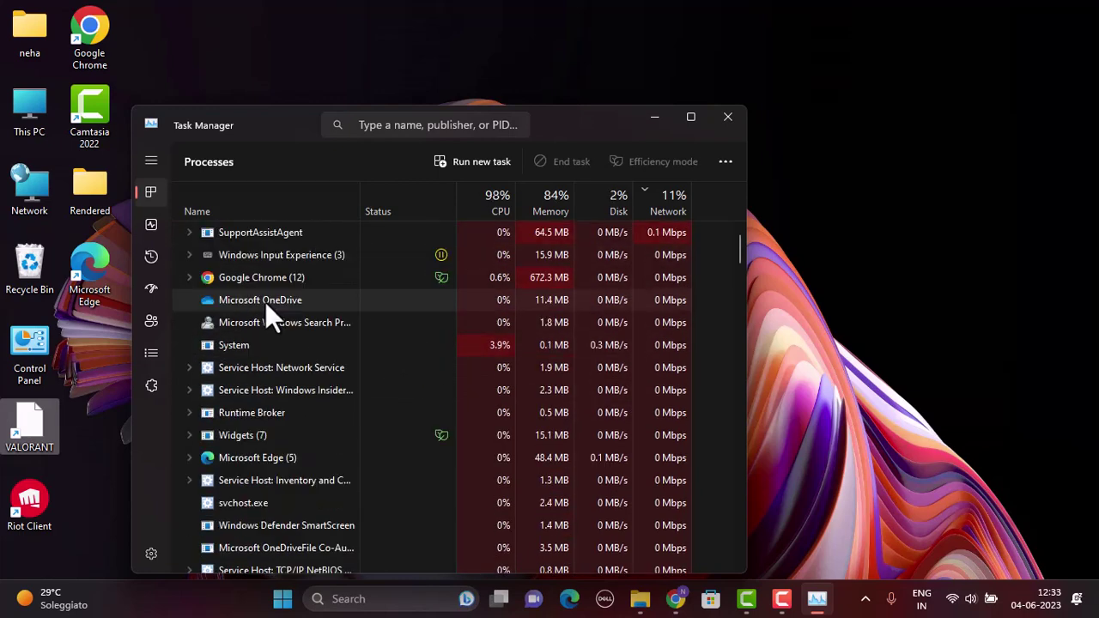
End the Windows Input Experience process and minimize Task Manager to the desktop.
right_click(278, 256)
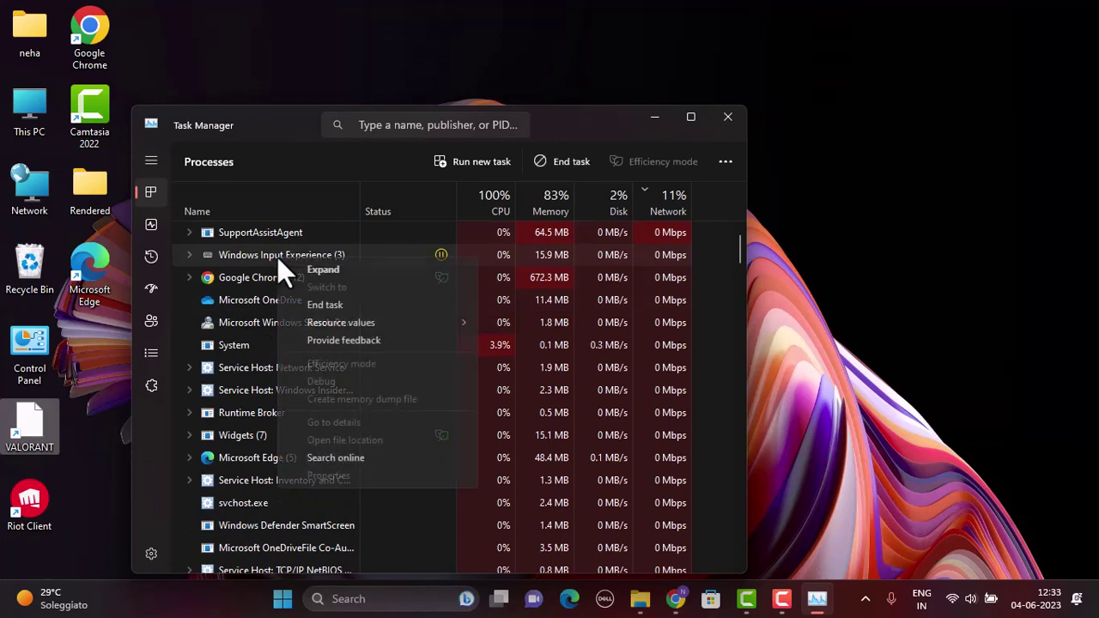
left_click(324, 305)
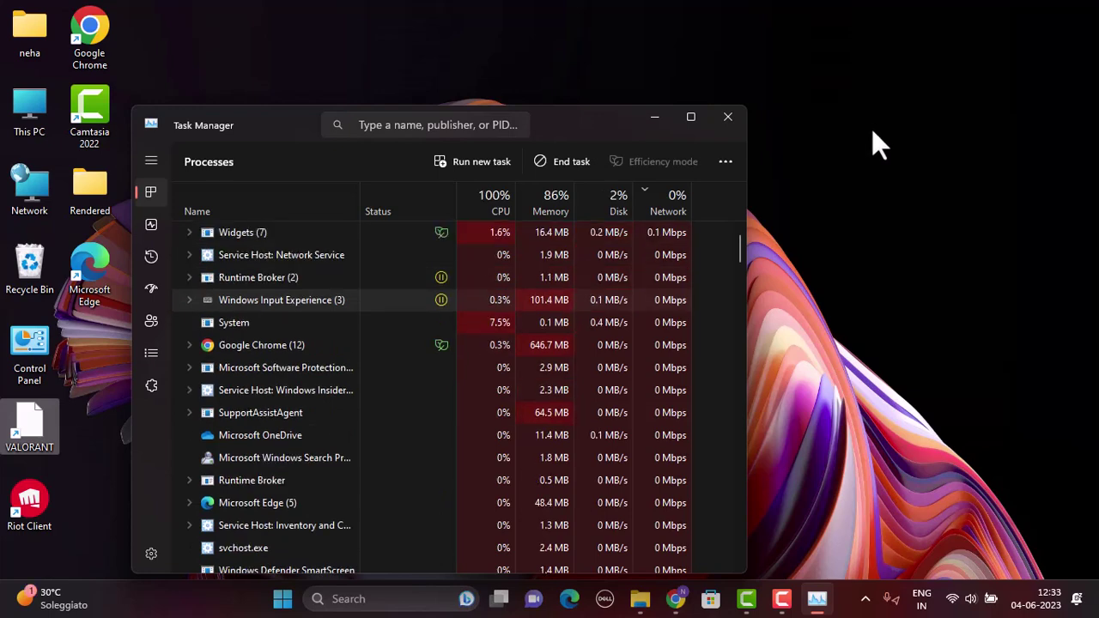
left_click(650, 124)
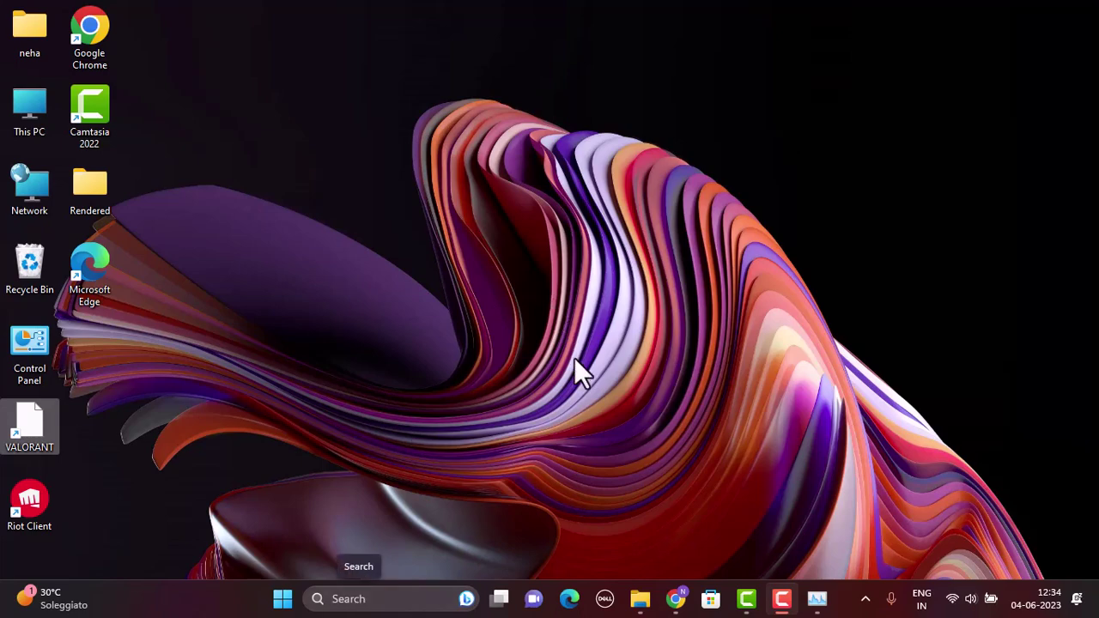
left_click(407, 595)
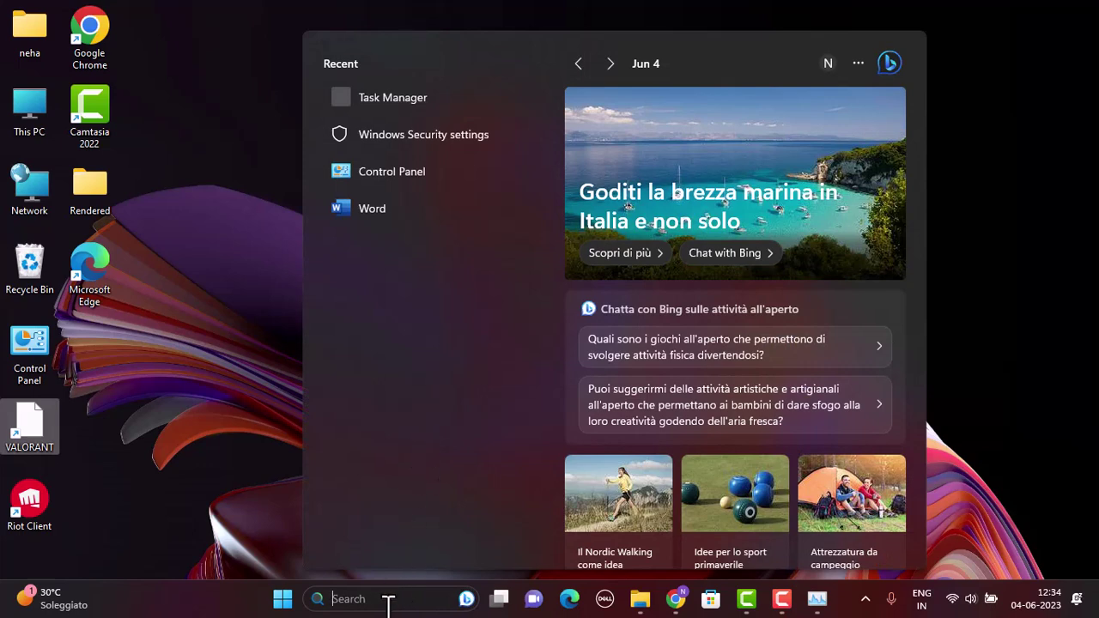
Open Settings to System > Display and keep Scale at 100% (Recommended).
key("super+i")
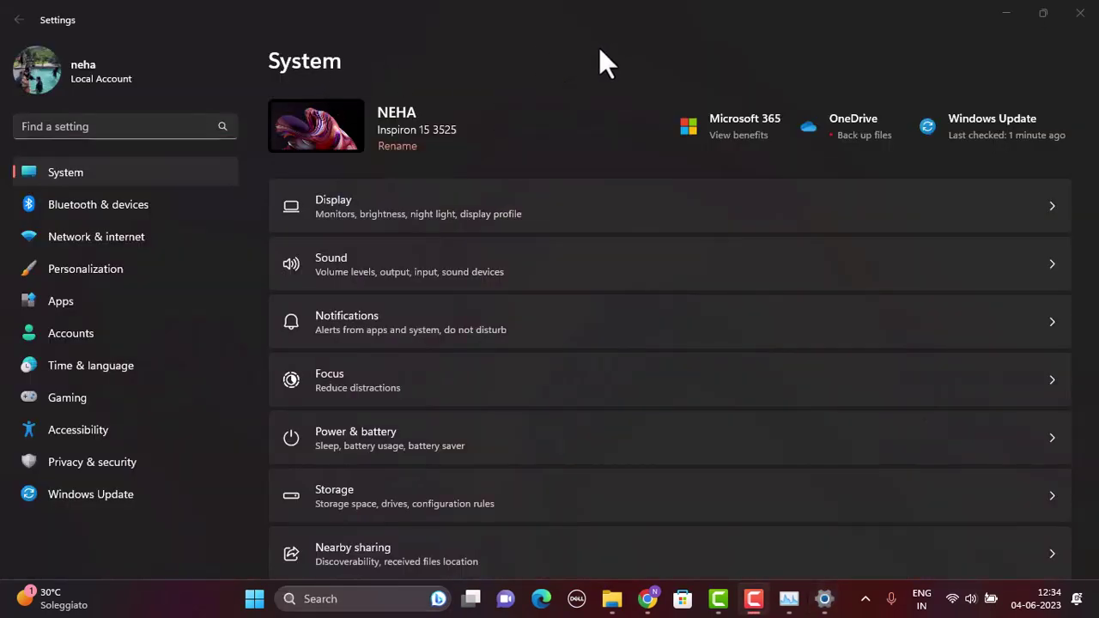
left_click(447, 215)
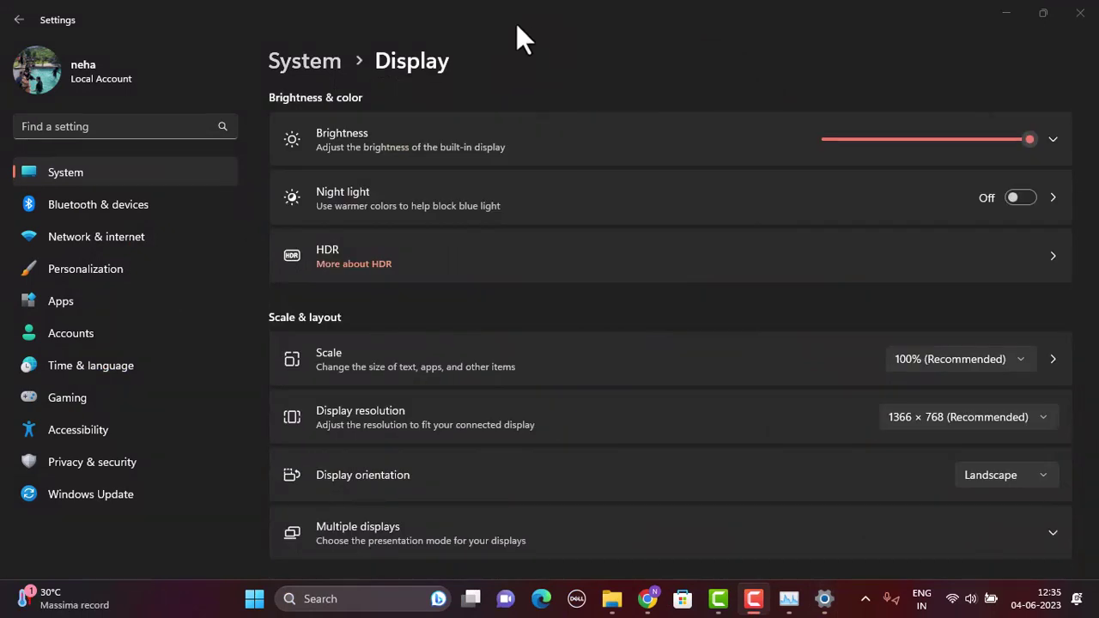
left_click(516, 23)
scroll(349, 262, "down", 2)
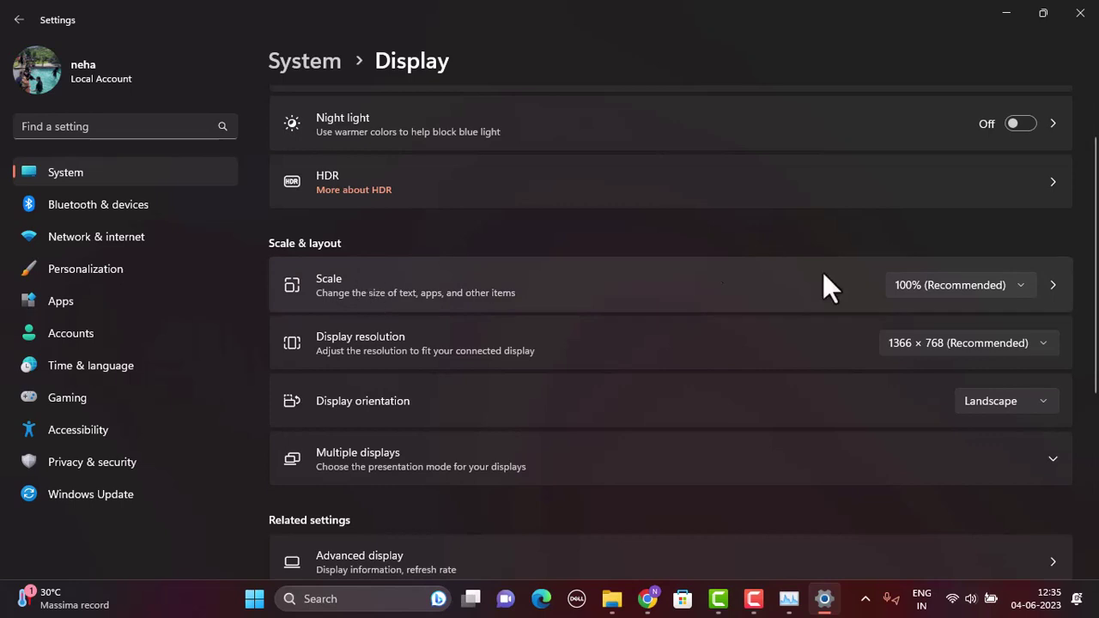
scroll(576, 375, "up", 2)
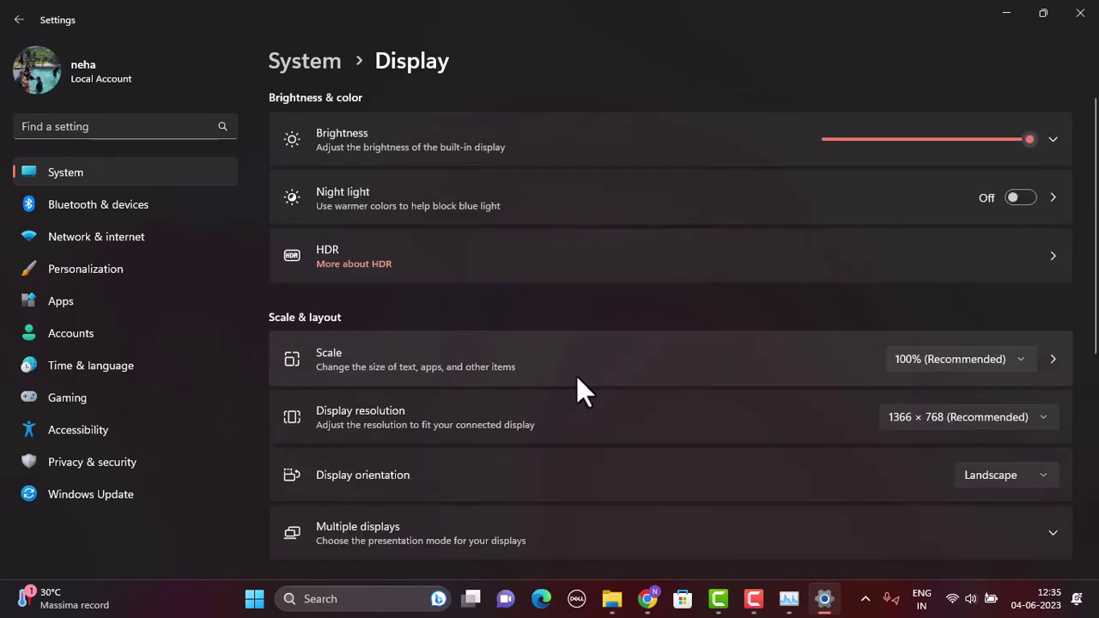
left_click(1025, 366)
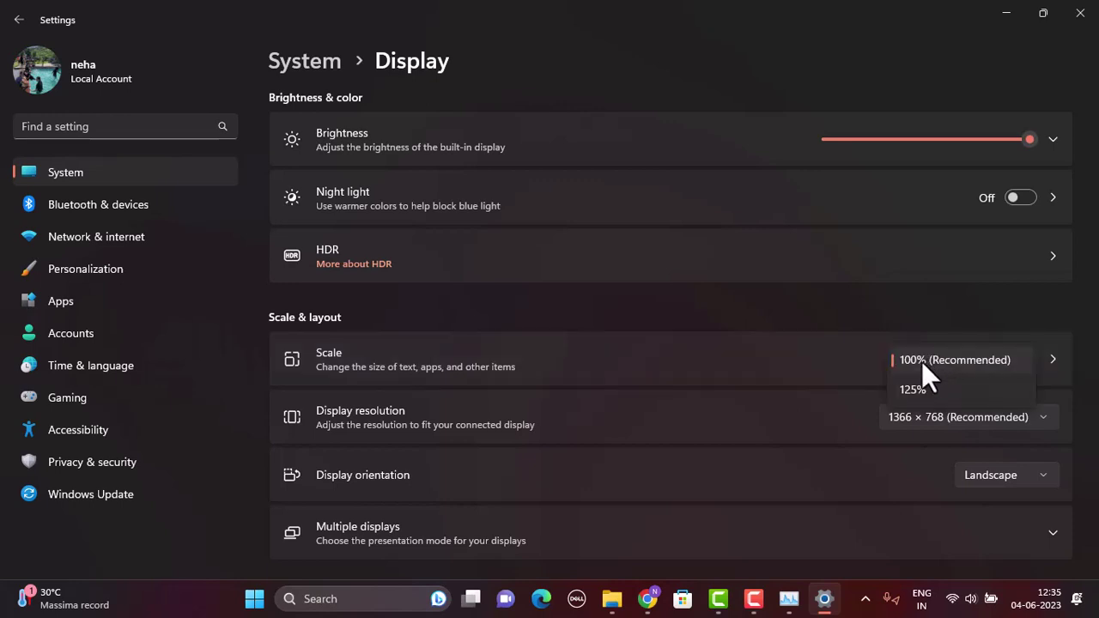
left_click(939, 360)
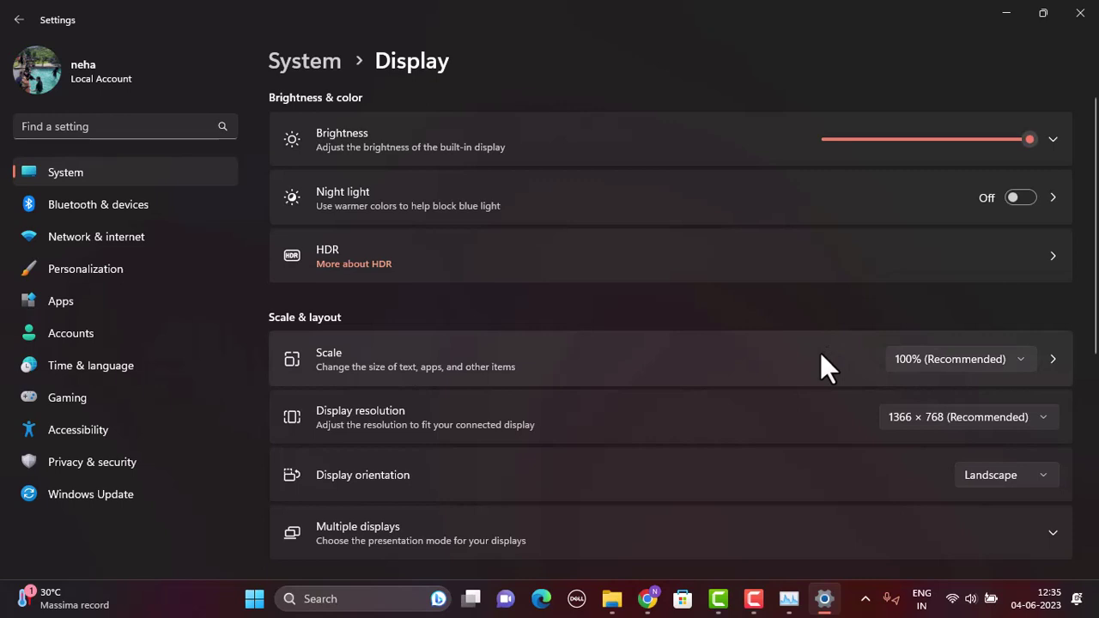
scroll(821, 354, "down", 3)
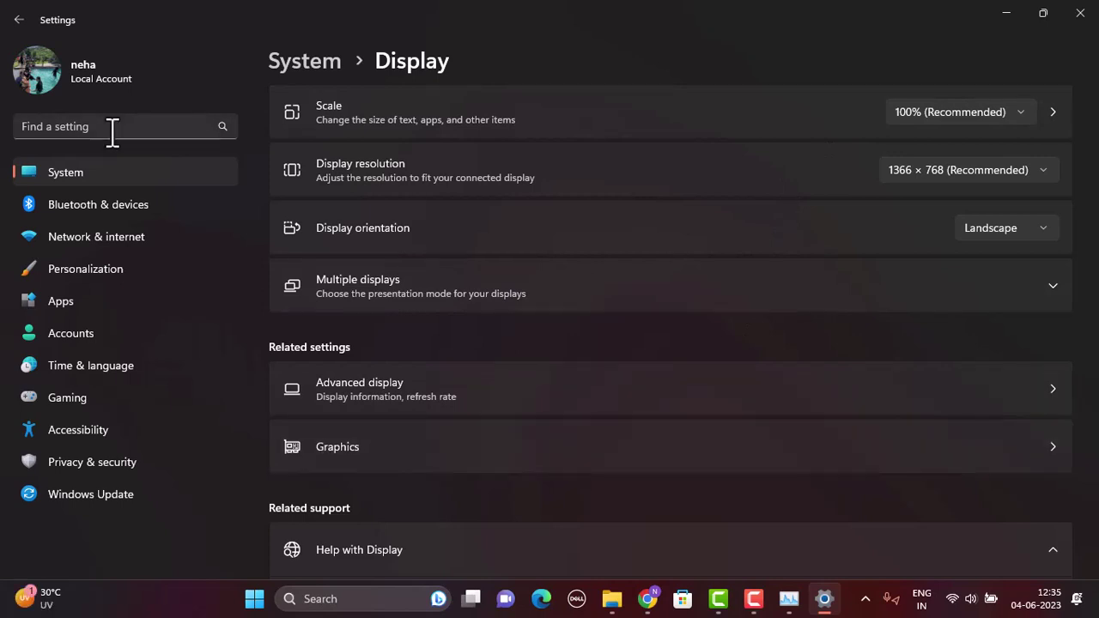
Add Install VALORANT from Downloads to the Graphics app list, where it appears as Riot Client.
type("g")
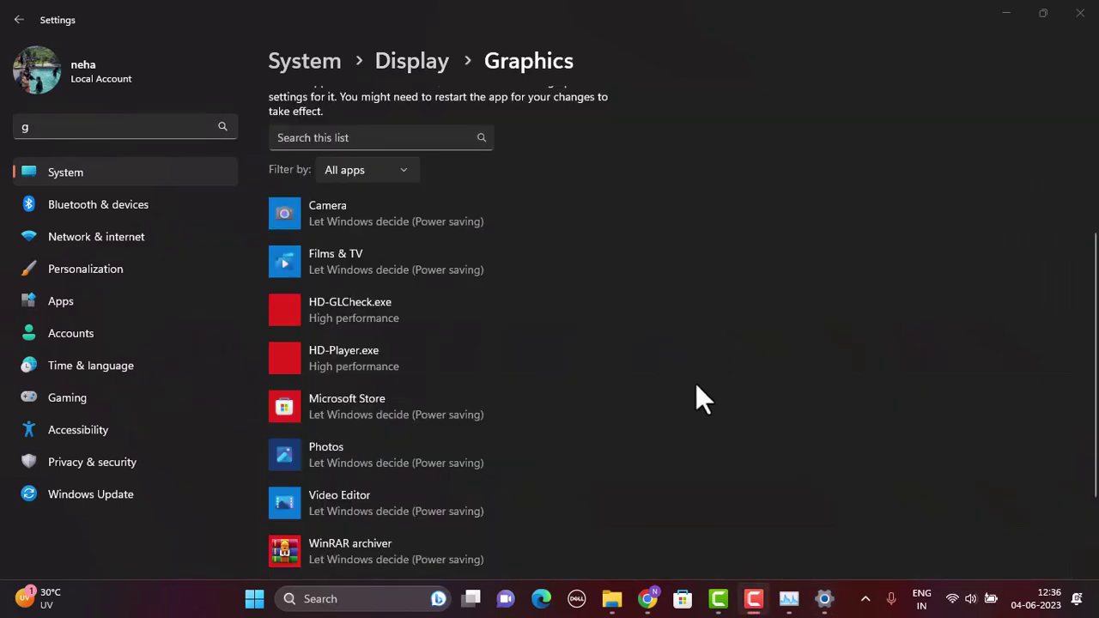
scroll(540, 466, "down", 2)
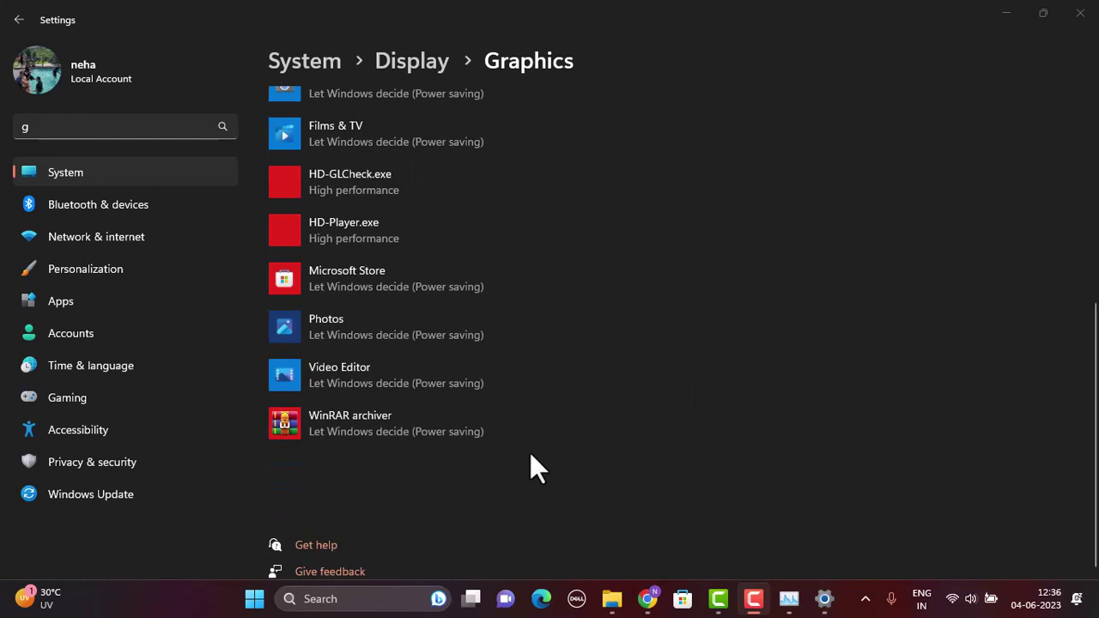
scroll(530, 464, "up", 4)
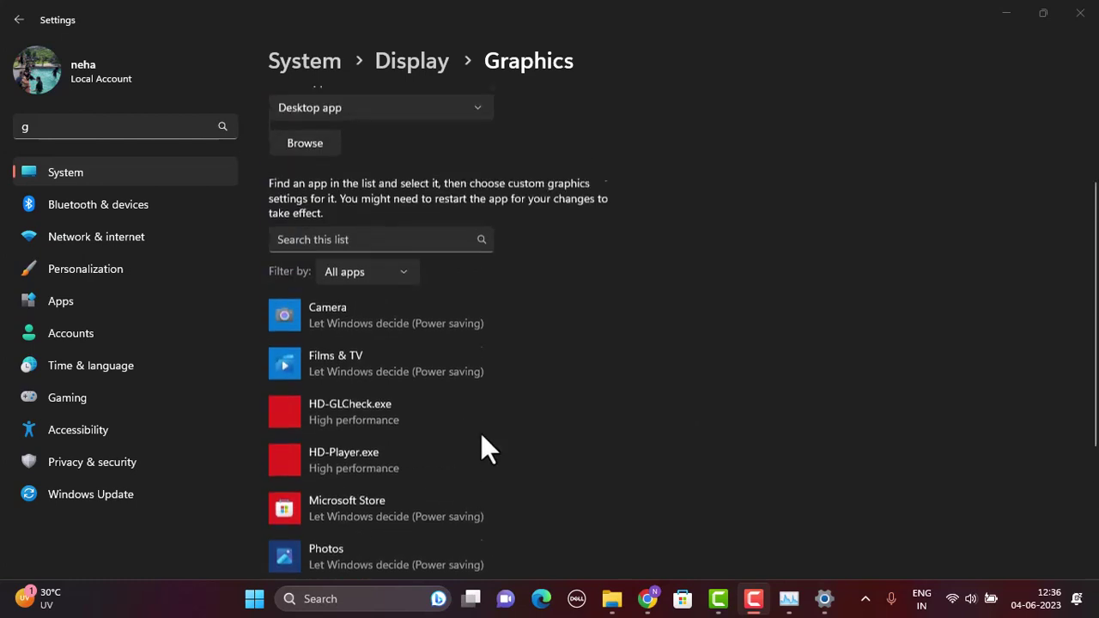
left_click(305, 160)
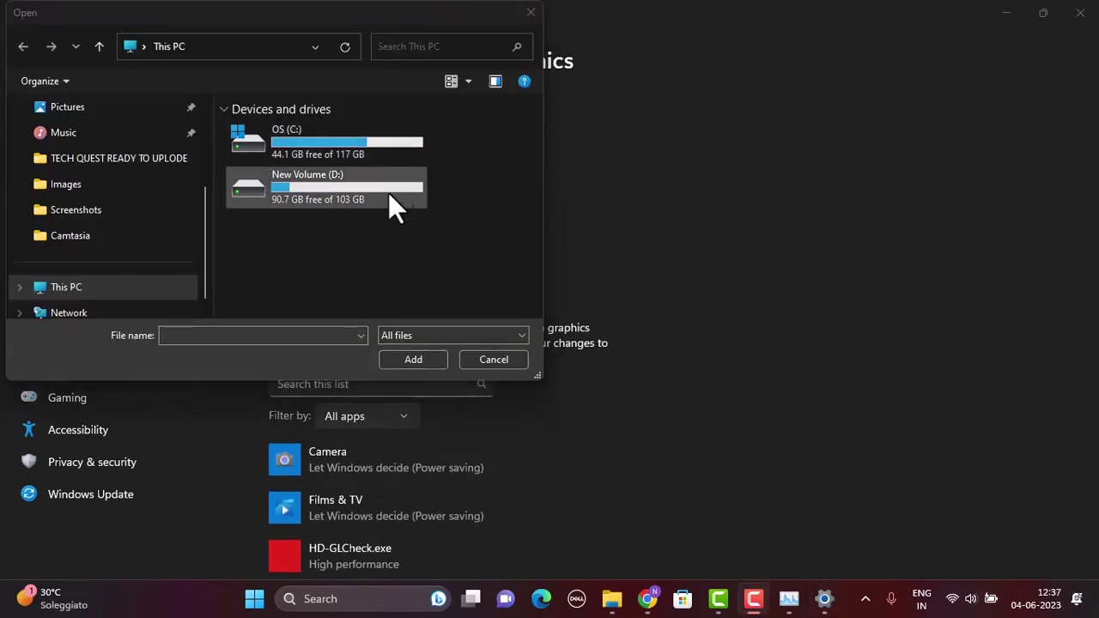
scroll(120, 215, "up", 3)
left_click(120, 211)
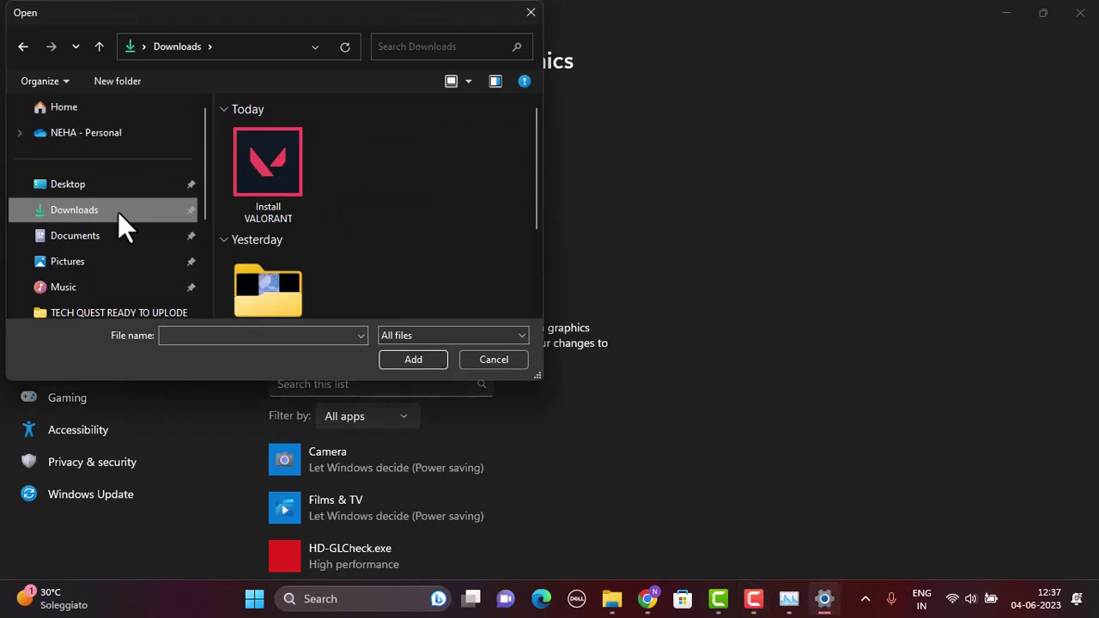
double_click(267, 178)
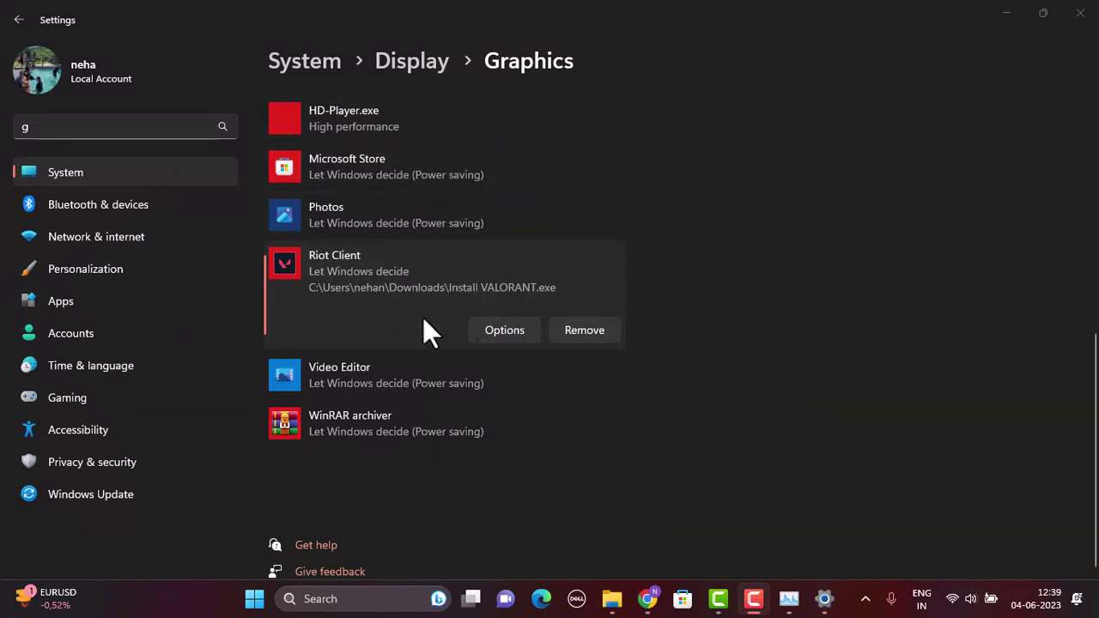
Set Riot Client's graphics preference to High performance and save it.
left_click(503, 330)
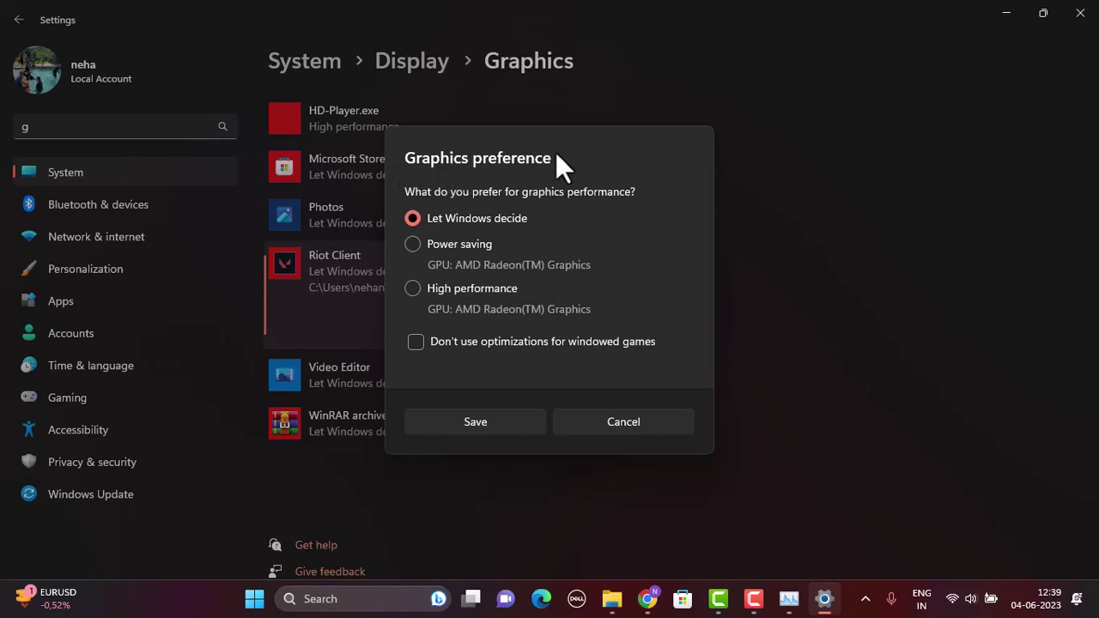
left_click(422, 289)
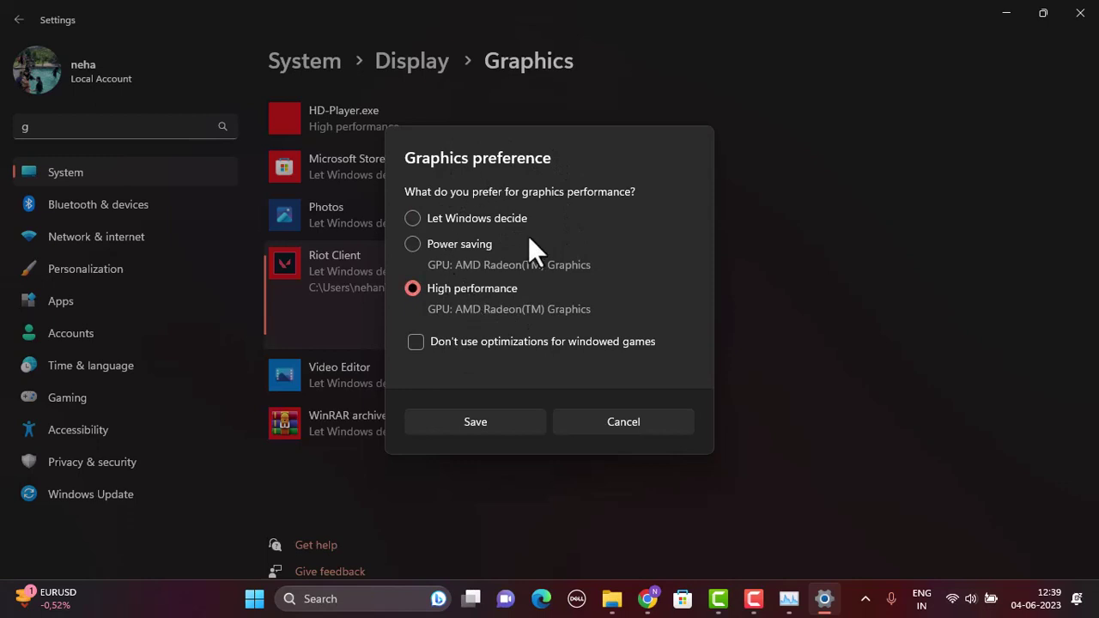
left_click(475, 422)
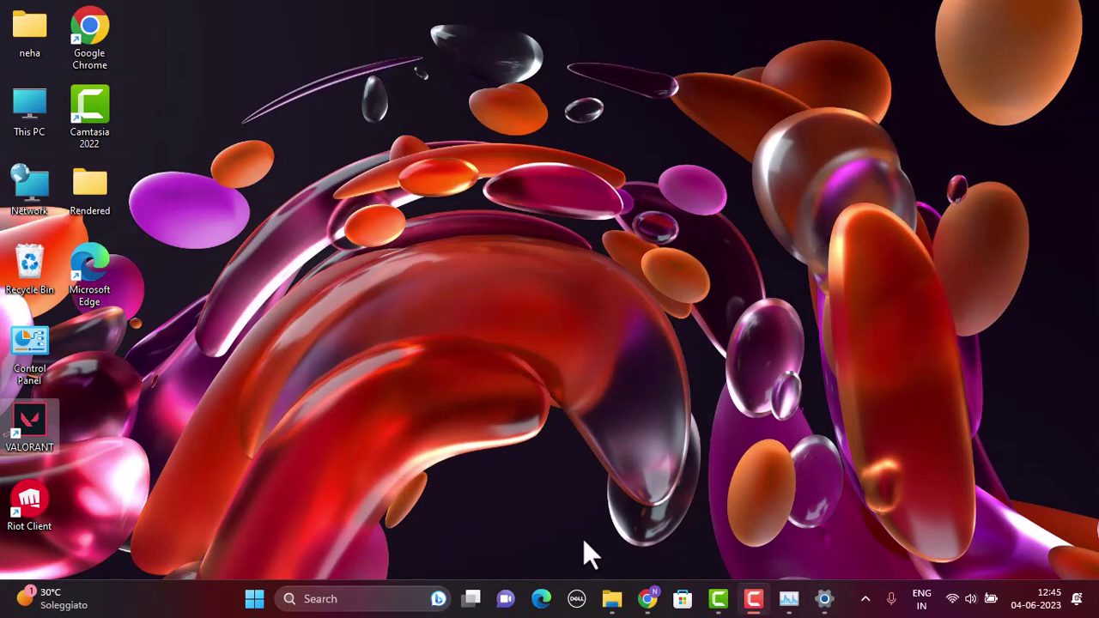
Search 'va' and follow VALORANT's file location to the C:\Riot Games\Riot Client folder.
left_click(344, 599)
type("va")
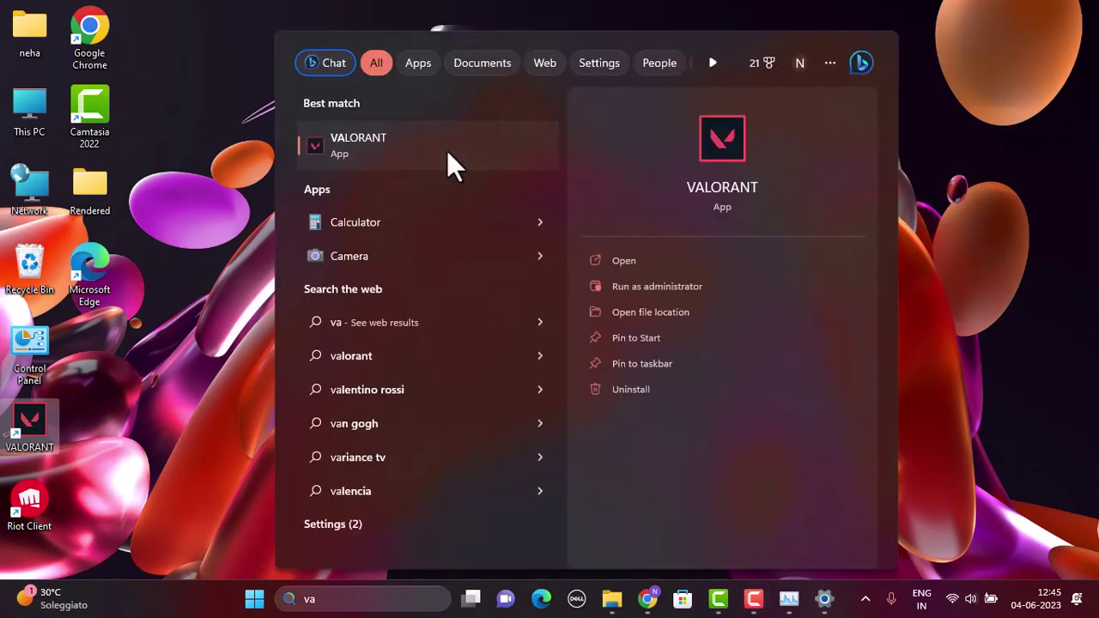
right_click(453, 165)
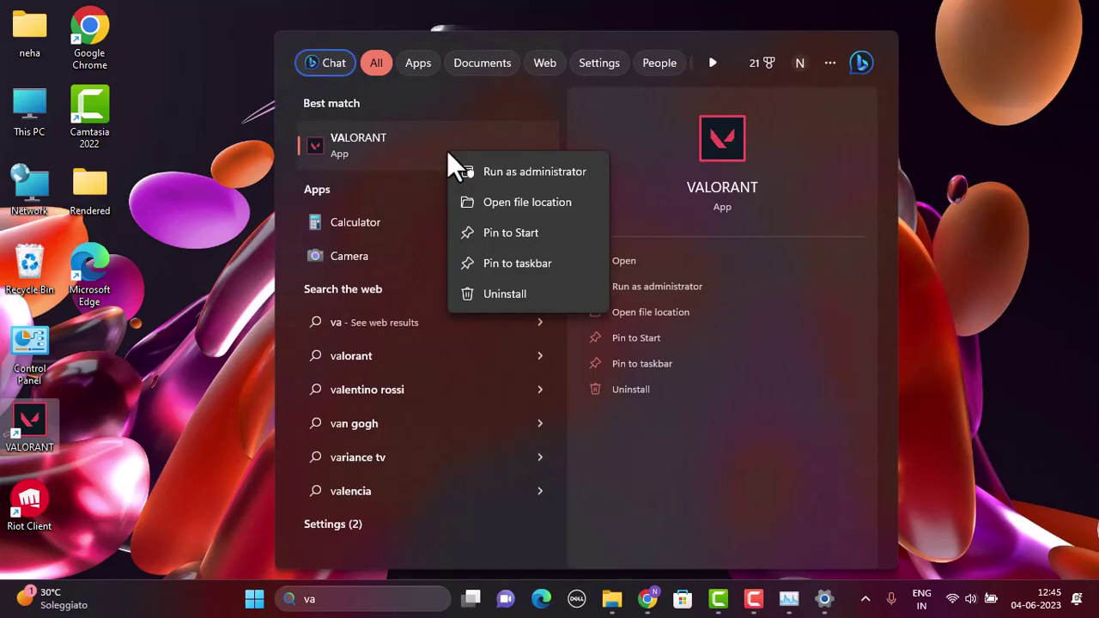
left_click(527, 202)
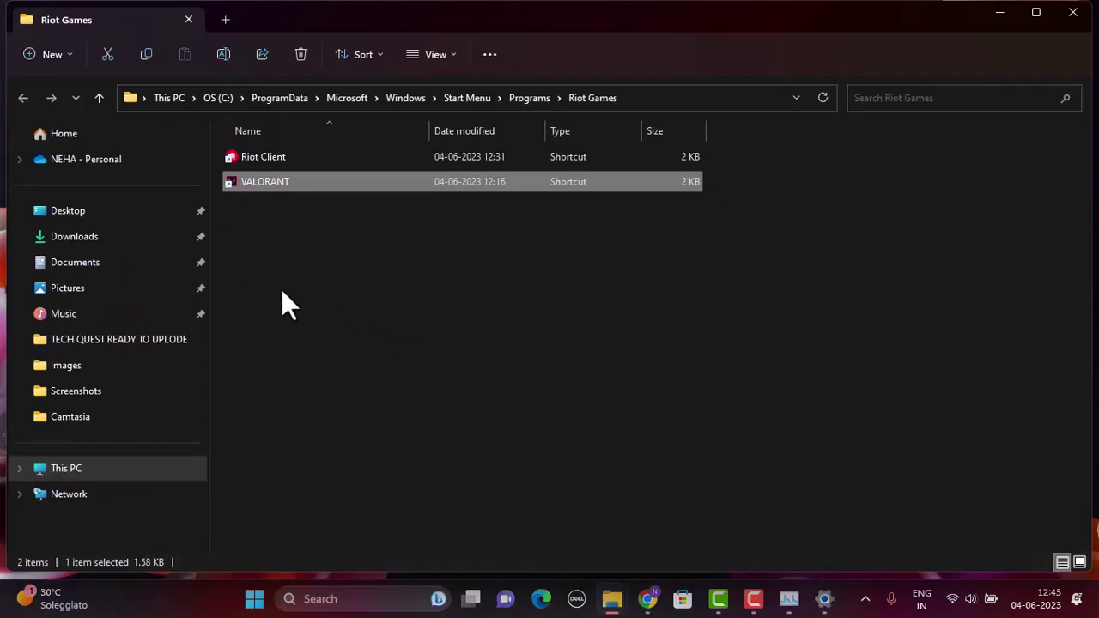
right_click(294, 181)
left_click(363, 292)
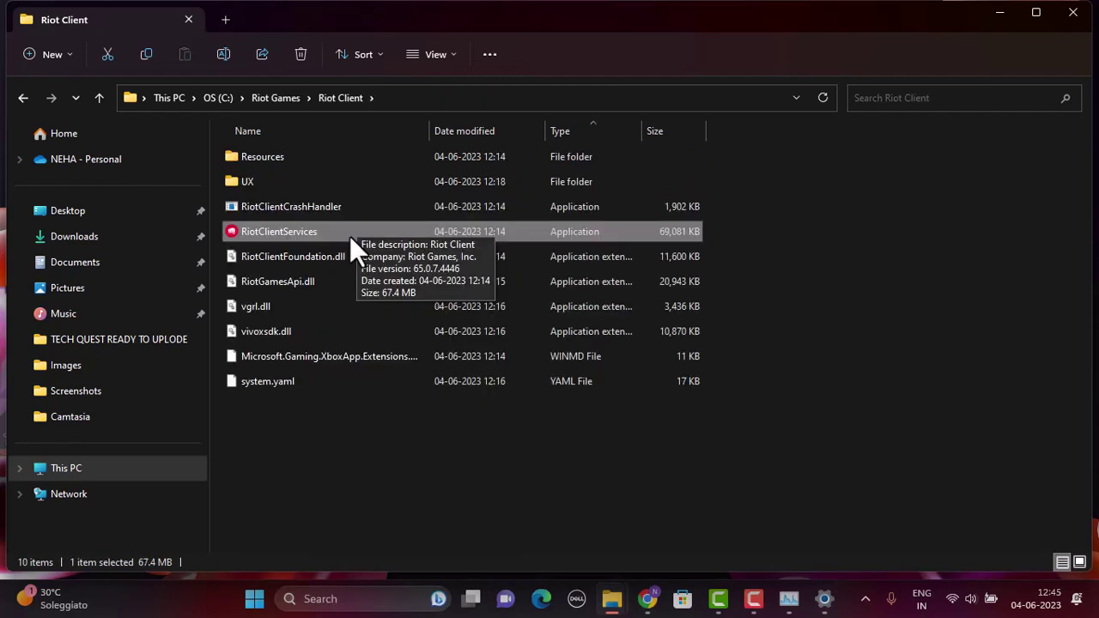
Open RiotClientServices Properties on its Compatibility tab.
right_click(350, 236)
left_click(441, 527)
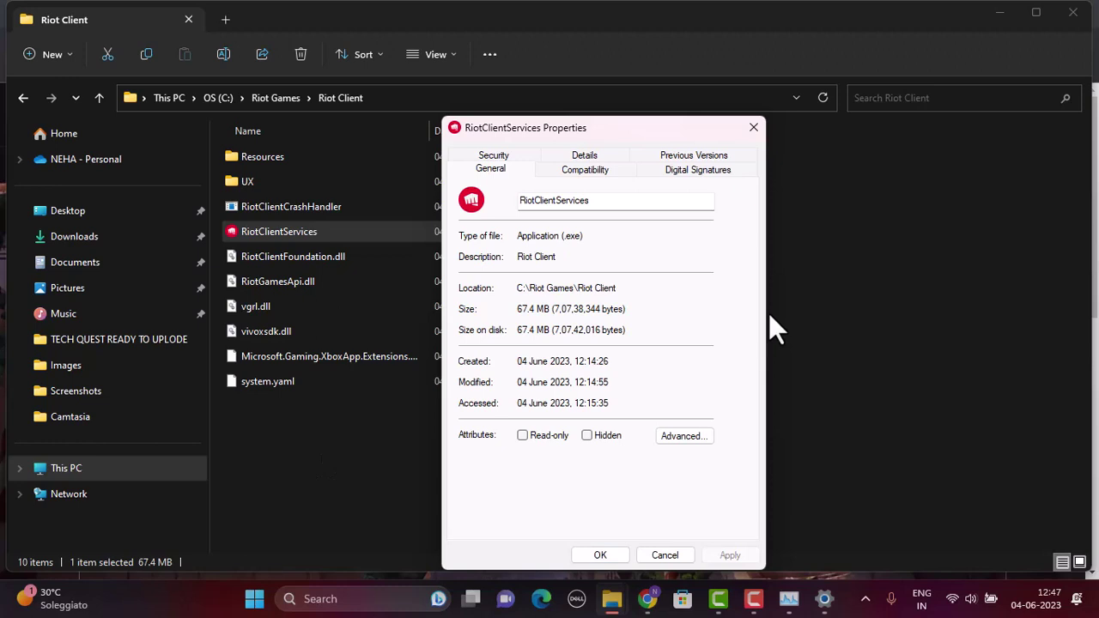
key("ctrl+Tab")
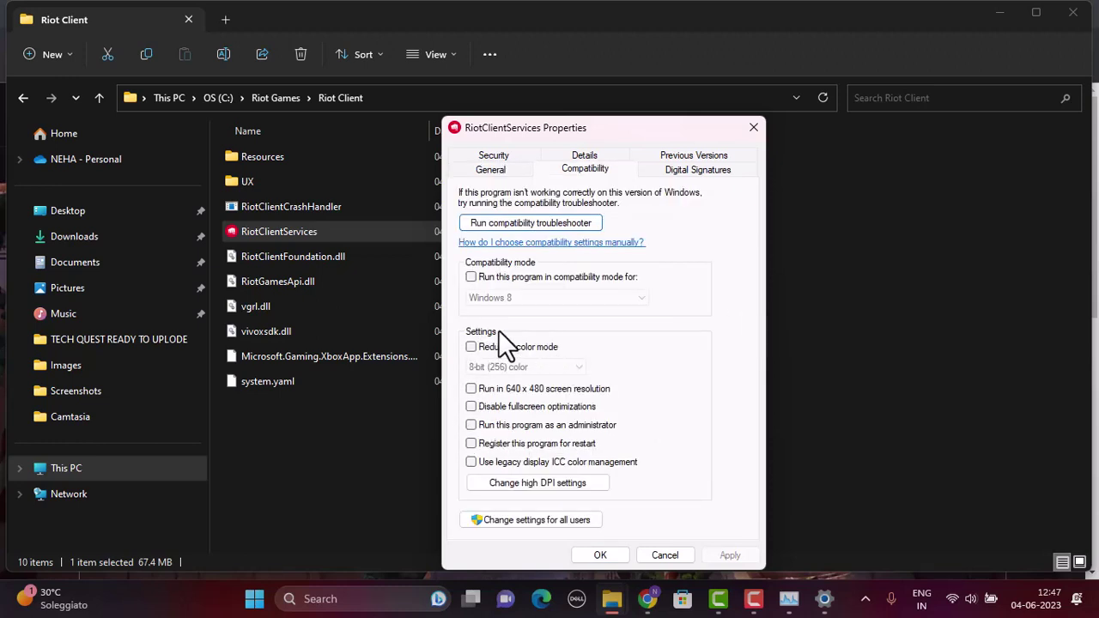
Tick 'Run this program as an administrator' for RiotClientServices and confirm.
left_click(470, 425)
key("Return")
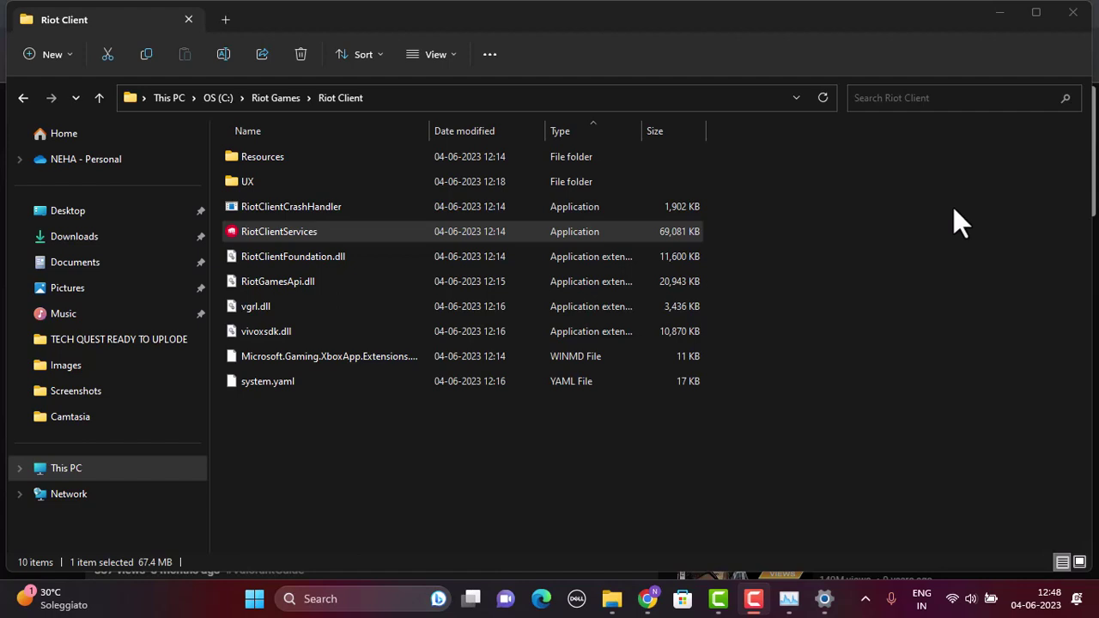
Bring Settings back and go to the Network & internet page.
left_click(824, 605)
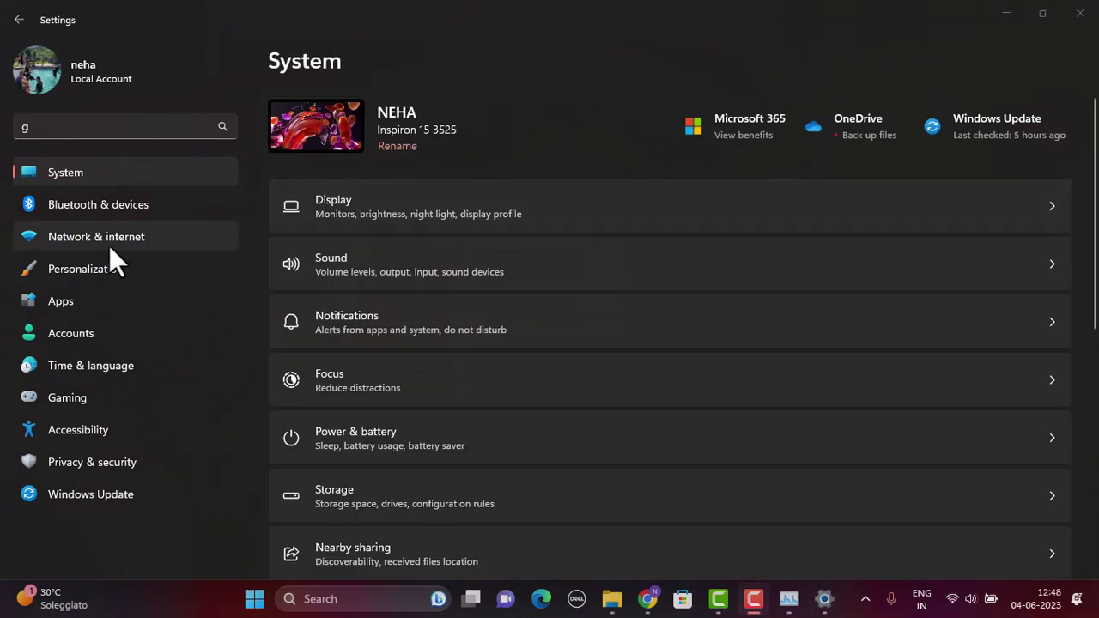
left_click(110, 240)
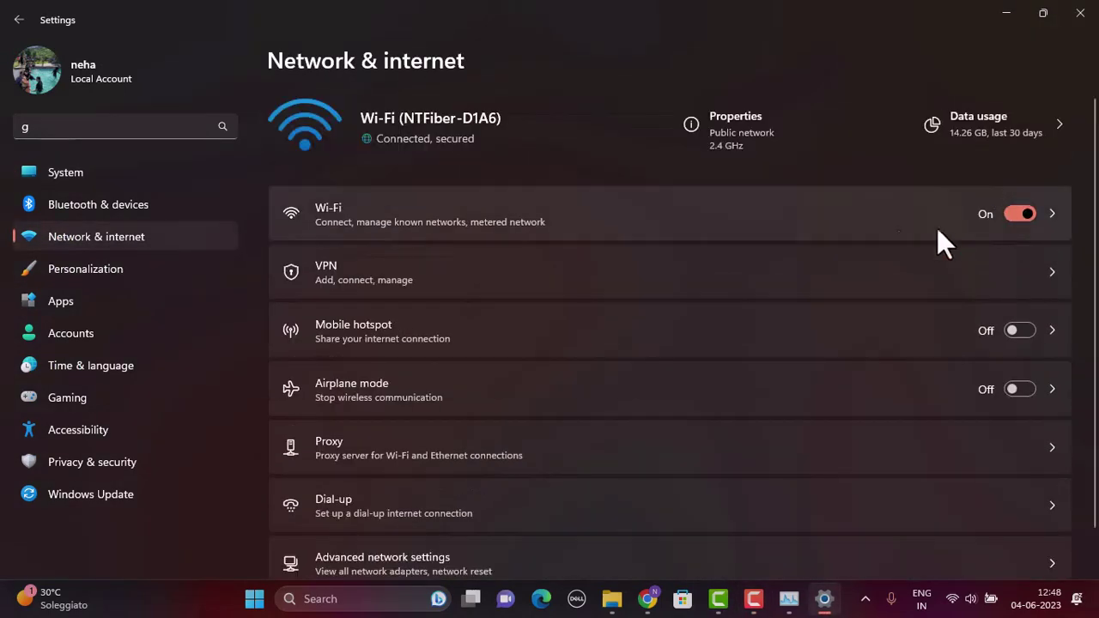